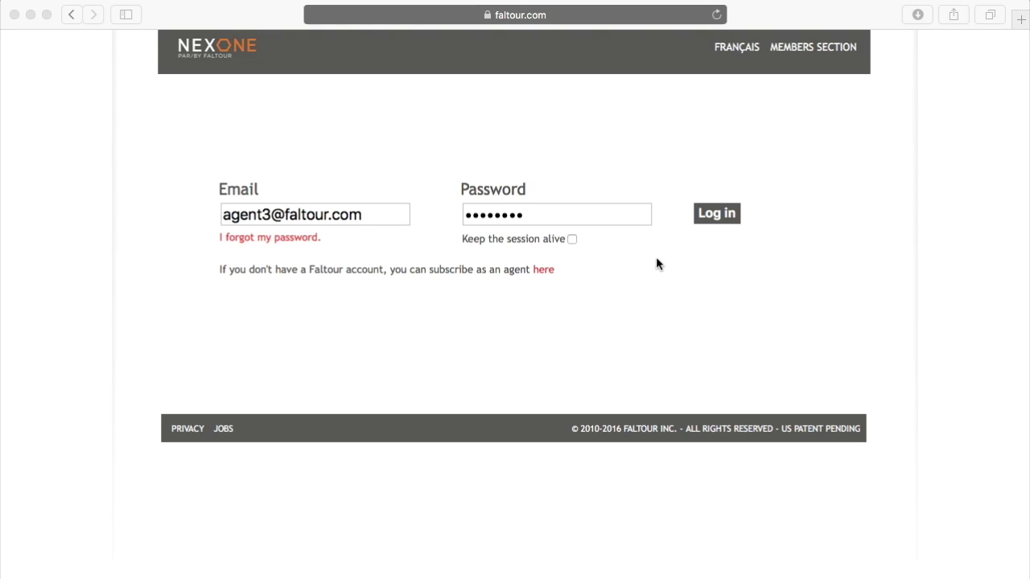
- Log in to the agent account and open the scanners list in the profile preferences
{"action": "left_click", "coordinate": [714, 214]}
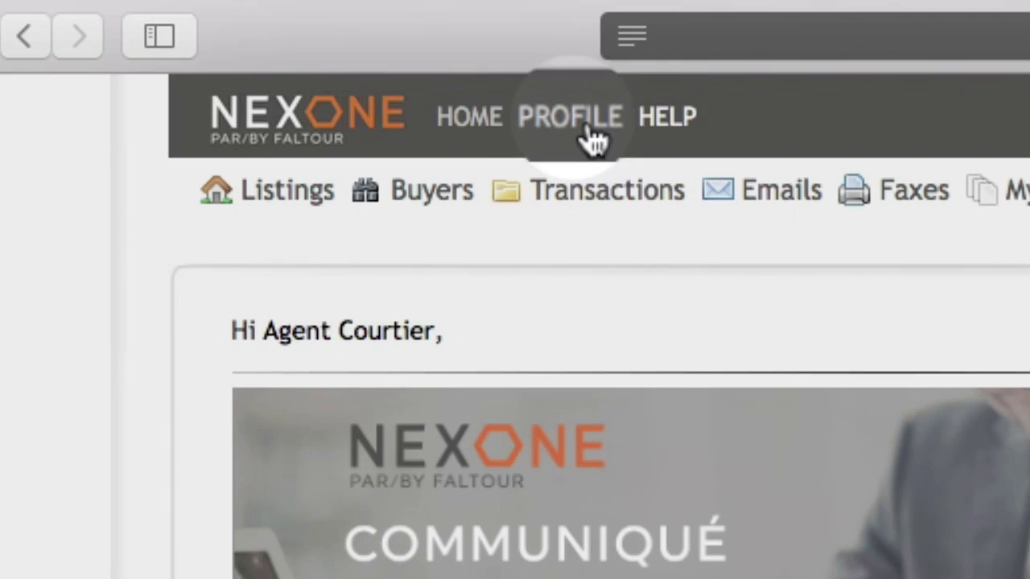
{"action": "left_click", "coordinate": [585, 118]}
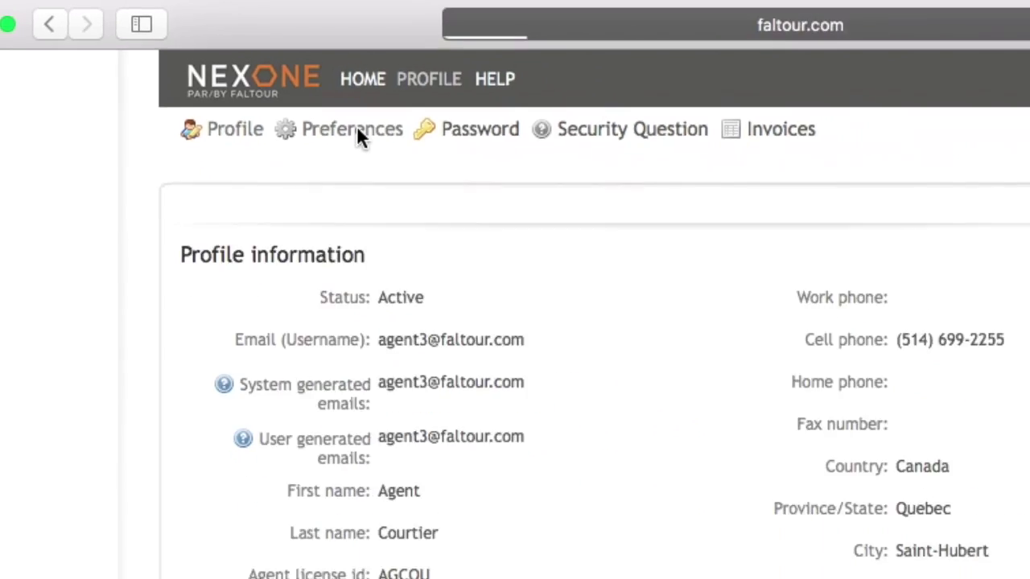
{"action": "left_click", "coordinate": [472, 193]}
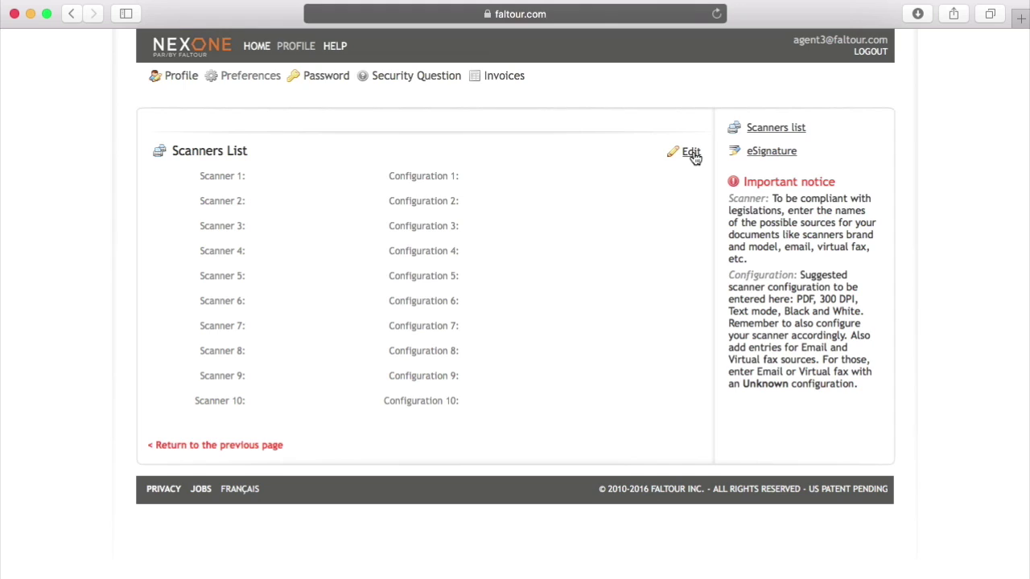
- Edit the scanners list and enter Scanner 1 as "Fujitsu Fi160" with the suggested configuration "PDF, 300 DPI, Text mode, Black and White", without the final period
{"action": "left_click", "coordinate": [691, 154]}
{"action": "type", "text": "Fujitsu Fi160"}
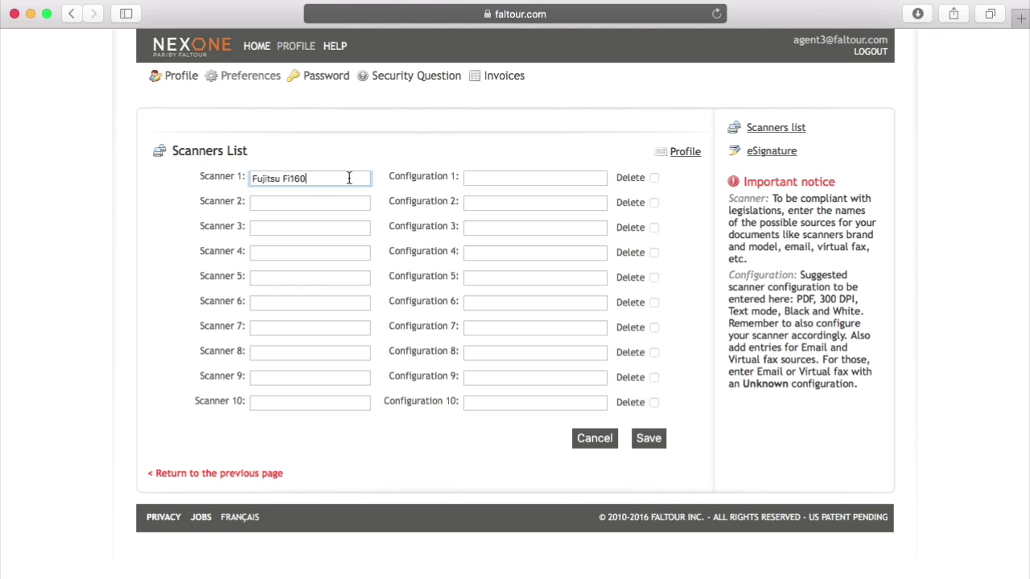
{"action": "left_click", "coordinate": [483, 178]}
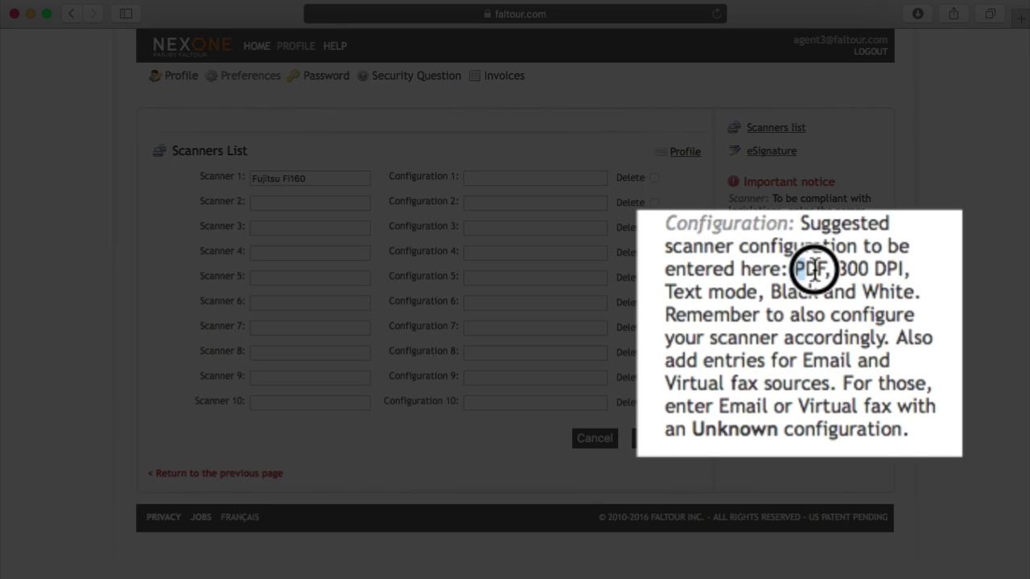
{"action": "left_click_drag", "start_coordinate": [814, 270], "coordinate": [932, 296]}
{"action": "key", "text": "super+c"}
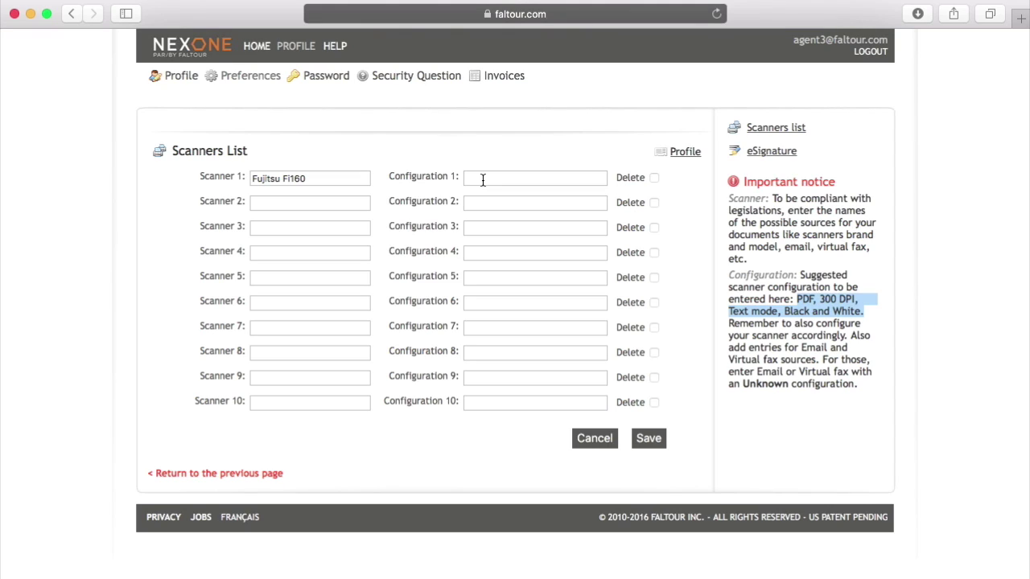
{"action": "left_click", "coordinate": [483, 180]}
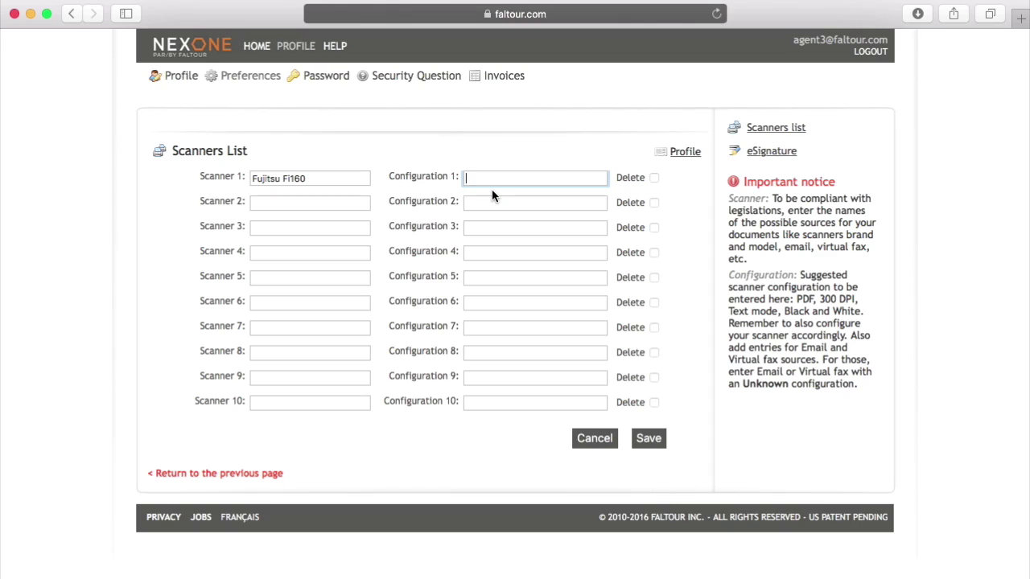
{"action": "key", "text": "super+v"}
{"action": "key", "text": "BackSpace"}
- Review the full Configuration 1 text from beginning to end, including the part cut off by the field width
{"action": "left_click", "coordinate": [482, 179]}
{"action": "key", "text": "Left"}
{"action": "key", "text": "Left"}
{"action": "key", "text": "Left"}
{"action": "key", "text": "Left"}
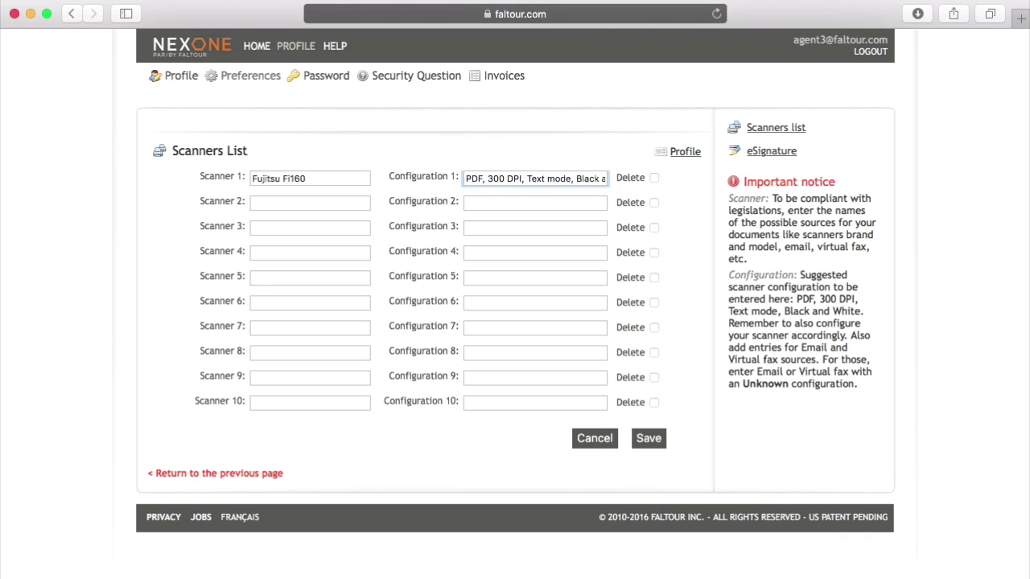
{"action": "left_click", "coordinate": [489, 178]}
{"action": "left_click", "coordinate": [491, 185]}
{"action": "left_click", "coordinate": [483, 179]}
{"action": "left_click", "coordinate": [521, 179]}
{"action": "left_click", "coordinate": [574, 179]}
{"action": "type", "text": "and White"}
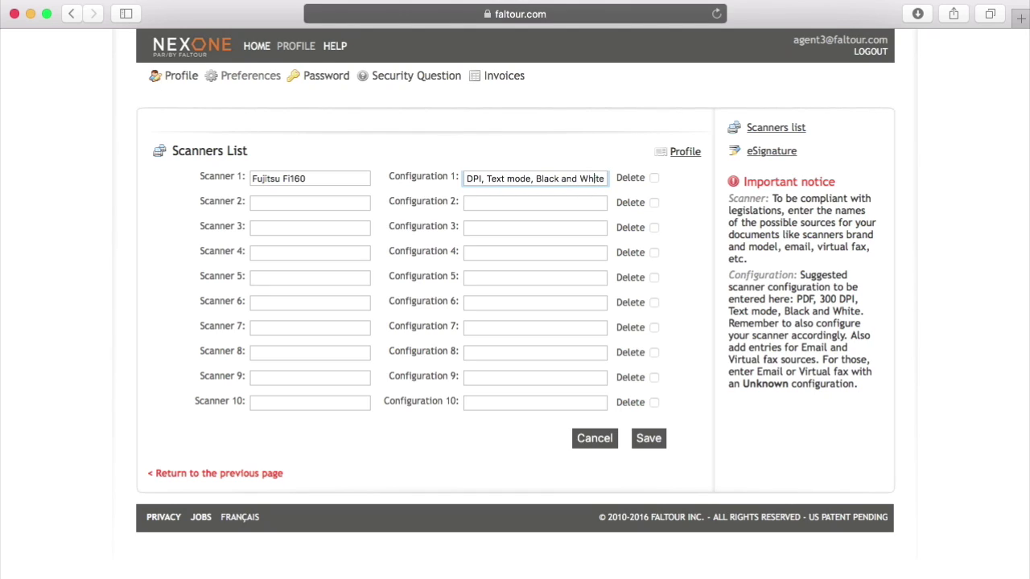
{"action": "key", "text": "Left"}
{"action": "key", "text": "Left"}
{"action": "key", "text": "Left"}
{"action": "left_click", "coordinate": [487, 178]}
- Enter "EMail / Fax" as Scanner 2 and set its configuration to "Unknown"
{"action": "left_click", "coordinate": [366, 206]}
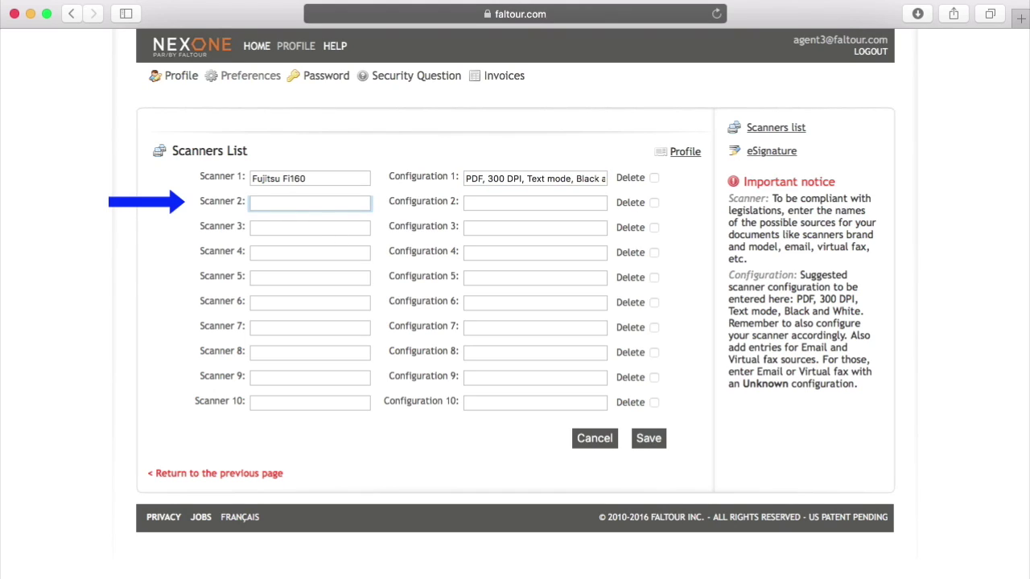
{"action": "type", "text": "EMail / Fax"}
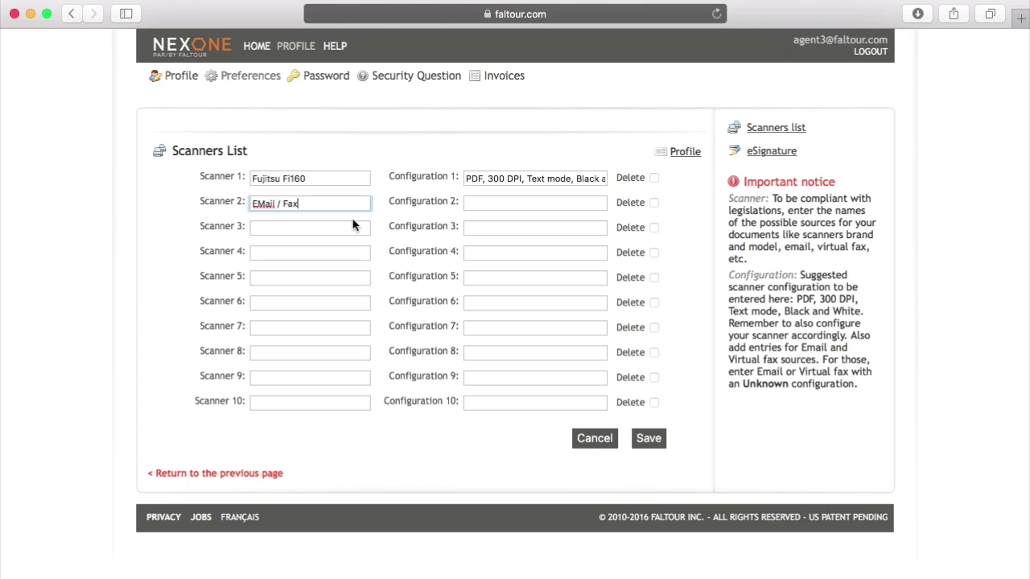
{"action": "left_click", "coordinate": [469, 202]}
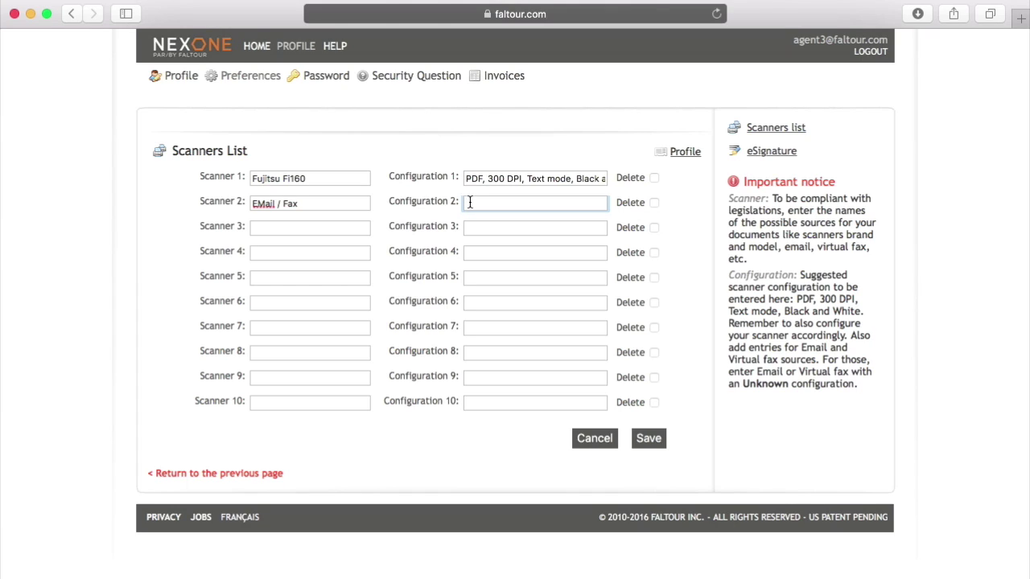
{"action": "left_click", "coordinate": [327, 178]}
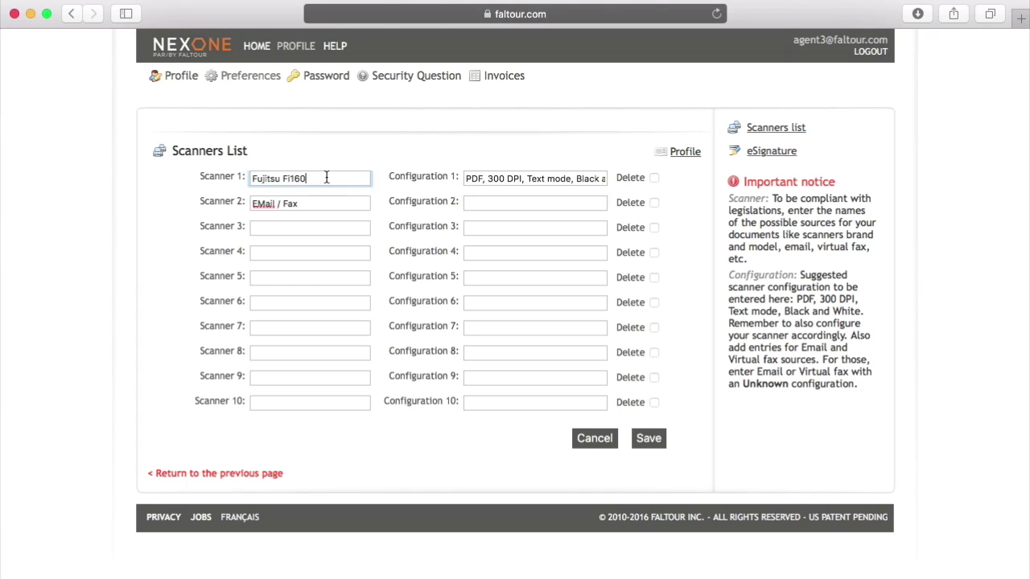
{"action": "key", "text": "super+Left"}
{"action": "left_click", "coordinate": [309, 204]}
{"action": "left_click", "coordinate": [497, 204]}
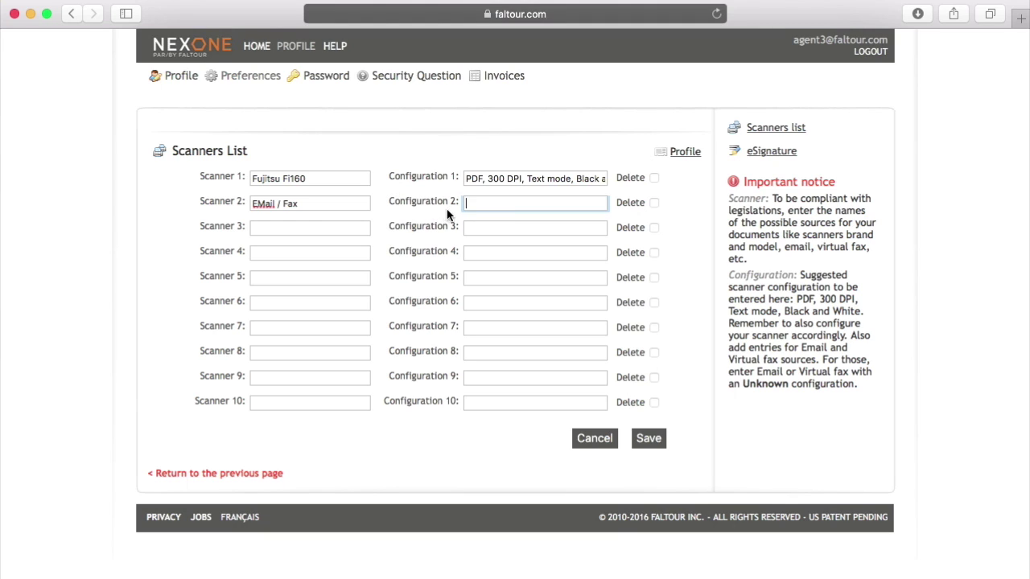
{"action": "type", "text": "Unknown"}
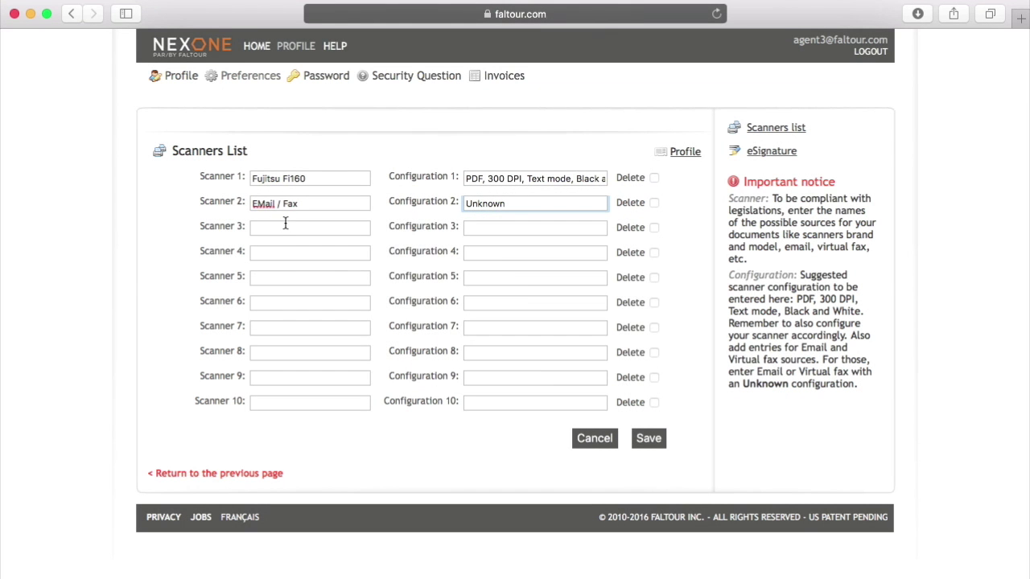
- Enter "WEBFORMS" as Scanner 3 with the configuration "Unknown" and save the scanners list
{"action": "left_click", "coordinate": [277, 230]}
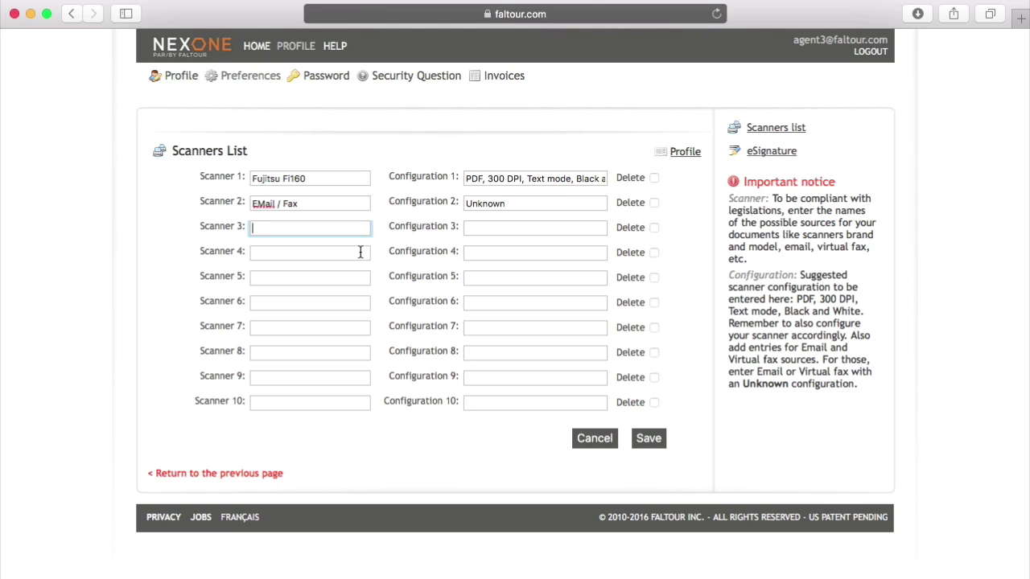
{"action": "type", "text": "WEBFORMS"}
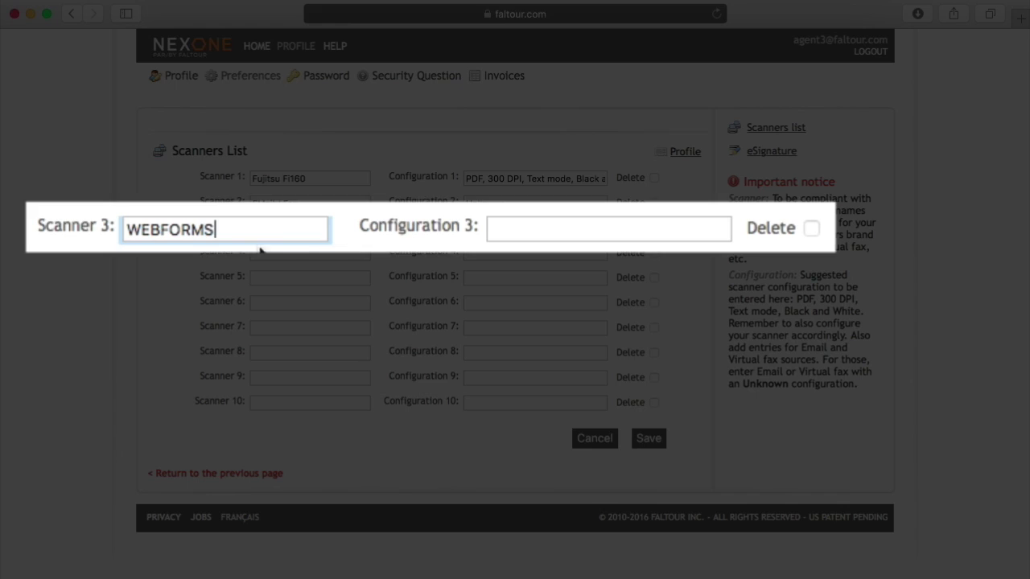
{"action": "left_click", "coordinate": [519, 232]}
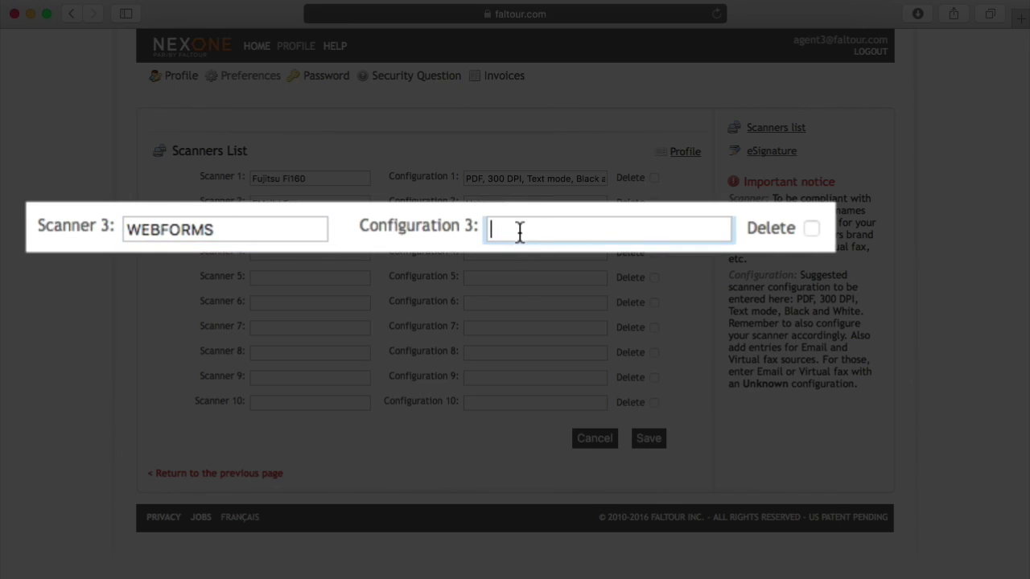
{"action": "type", "text": "Unk"}
{"action": "type", "text": "nm"}
{"action": "key", "text": "BackSpace"}
{"action": "key", "text": "BackSpace"}
{"action": "type", "text": "nown"}
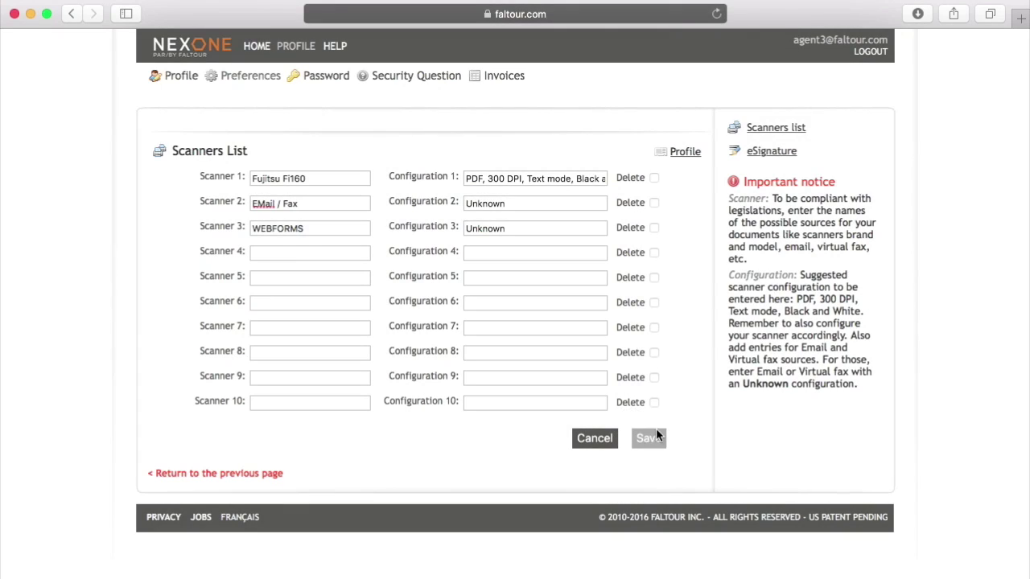
{"action": "left_click", "coordinate": [651, 438]}
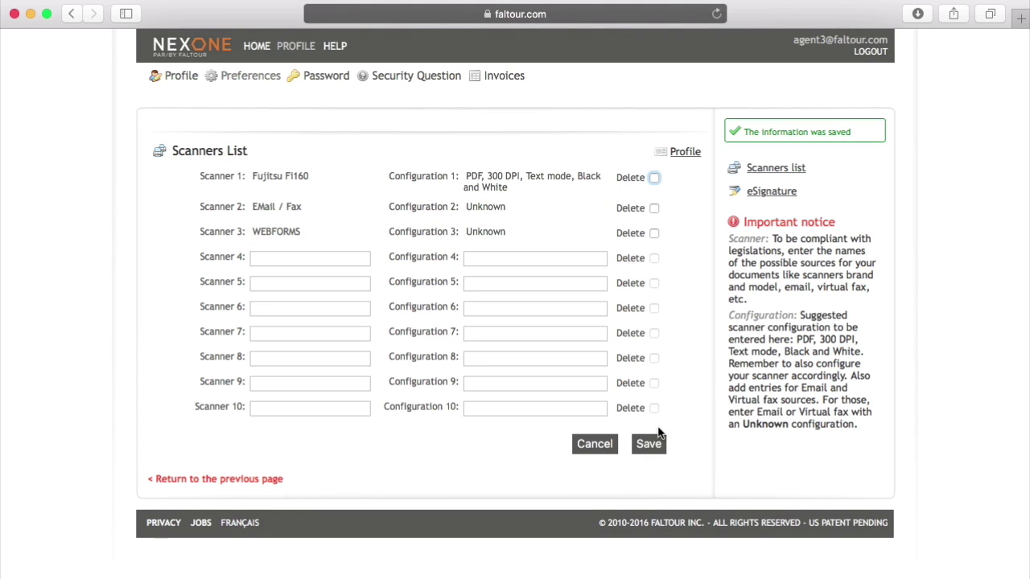